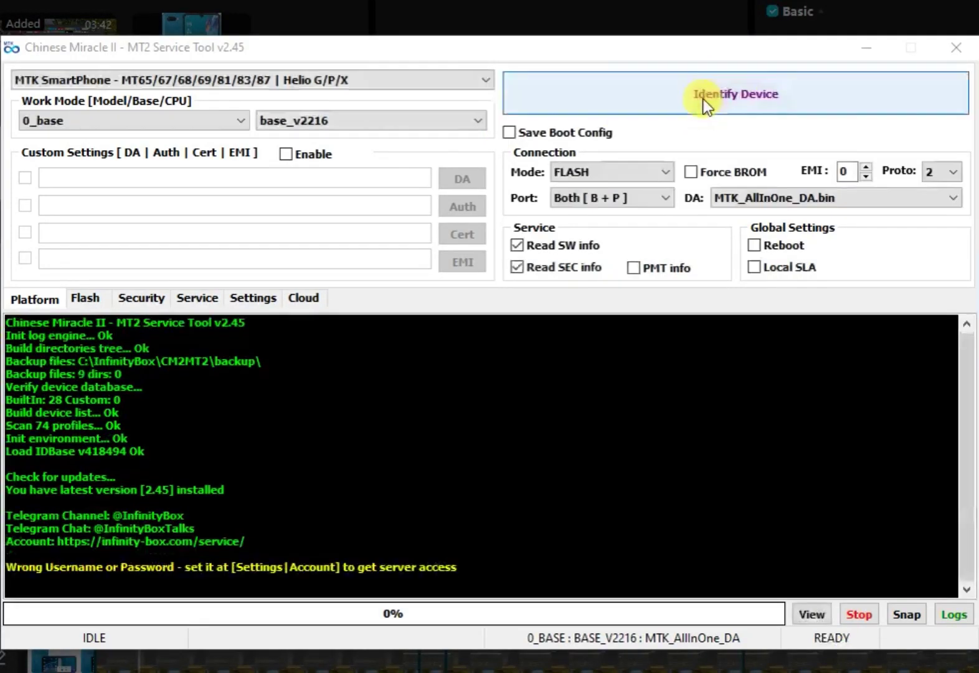
Step: Identify the connected MT6765 phone from the Platform tab
left_click(704, 99)
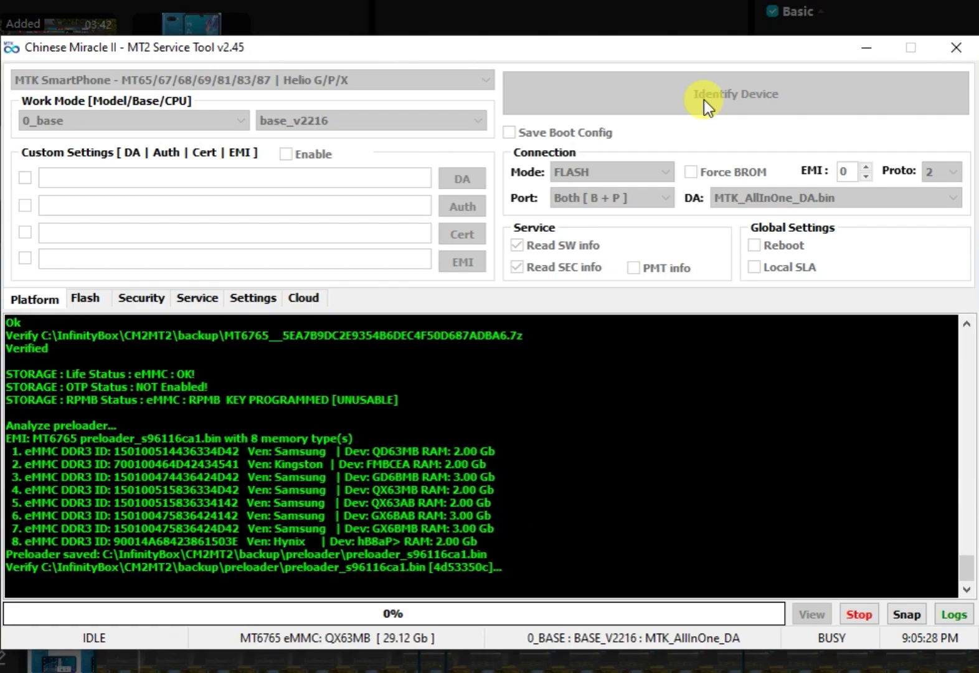
Step: Start the baseband repair and accept the security data change warning with Yes
left_click(198, 298)
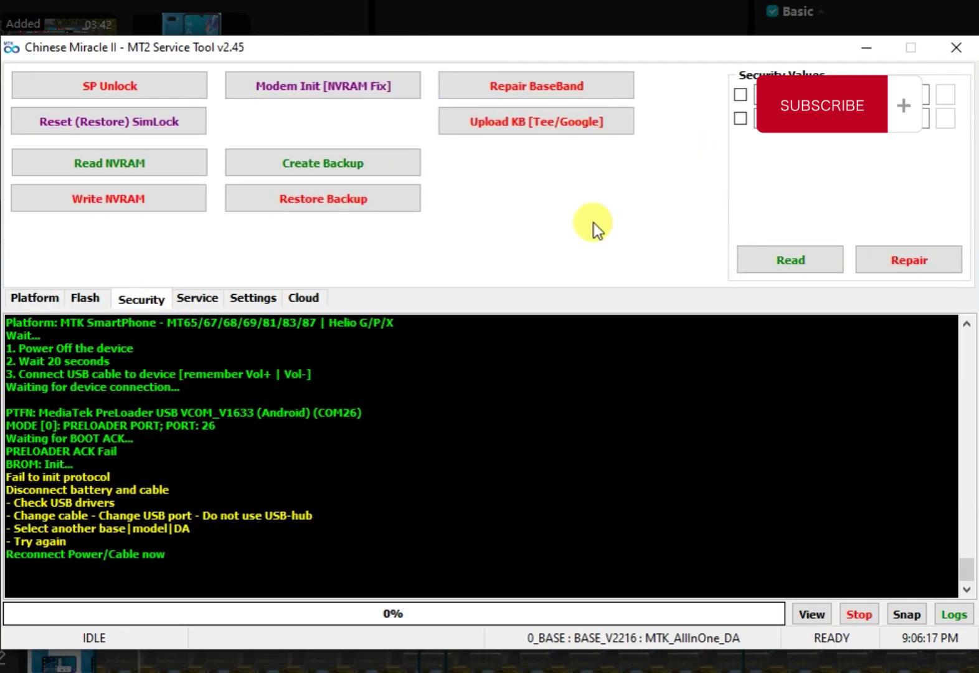
left_click(600, 92)
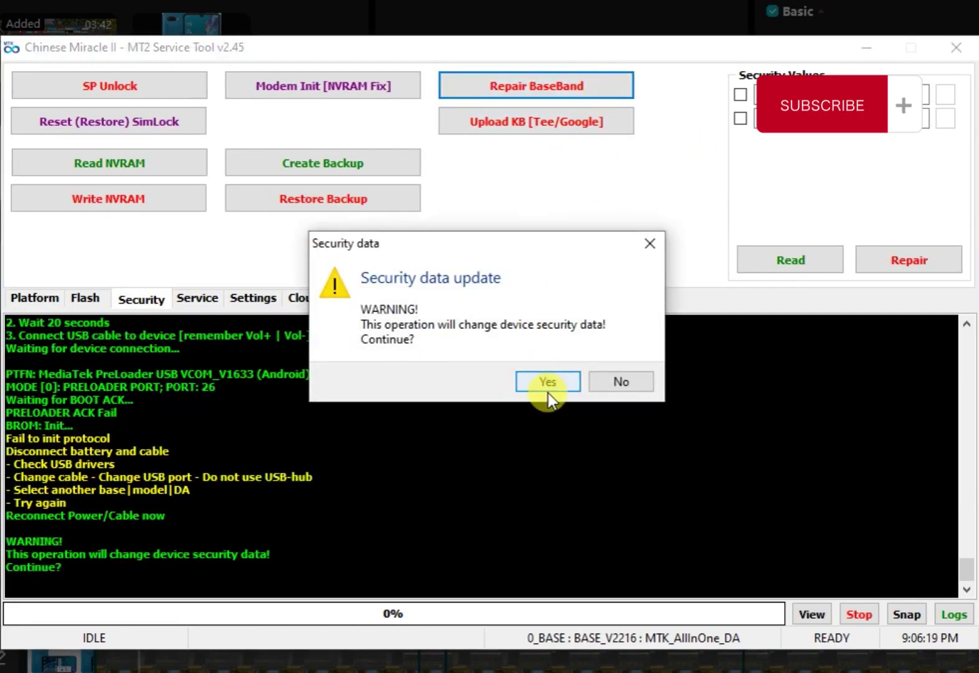
left_click(548, 380)
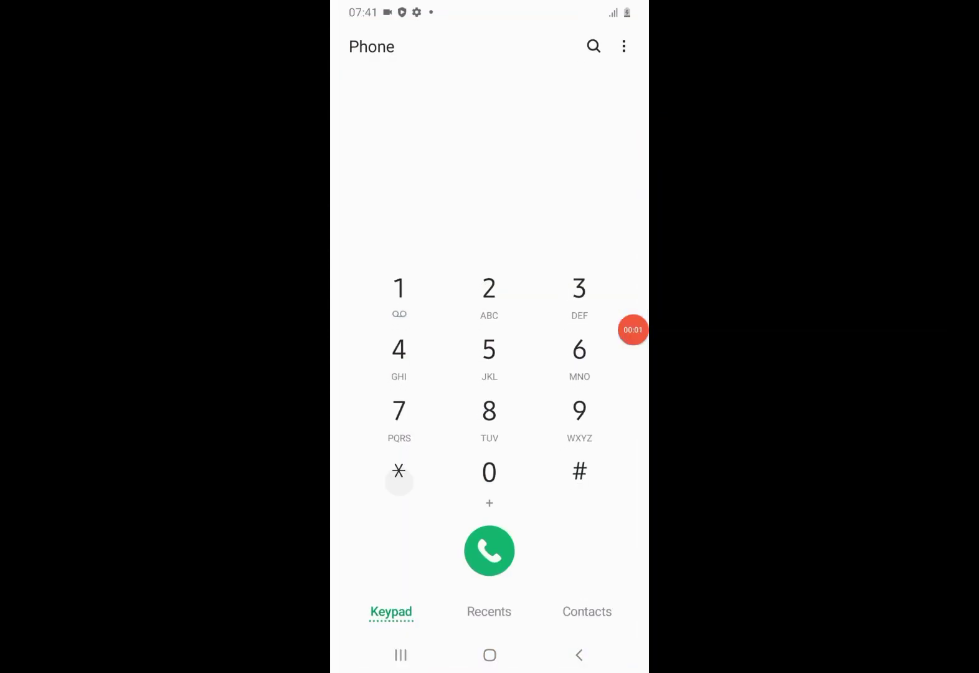
left_click(398, 471)
left_click(580, 470)
left_click(489, 480)
left_click(578, 357)
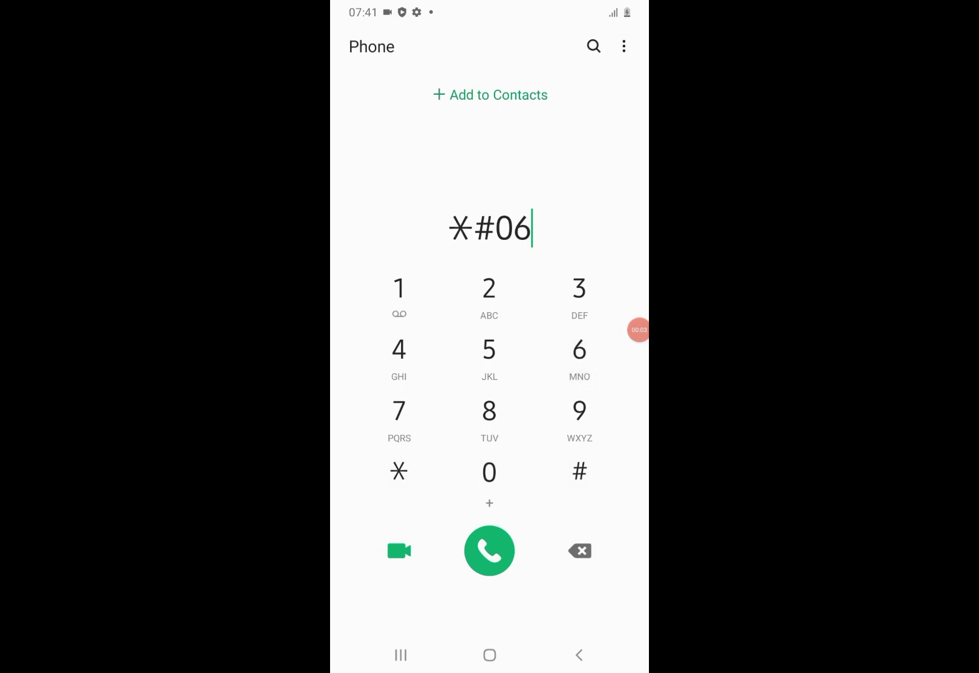
left_click(580, 471)
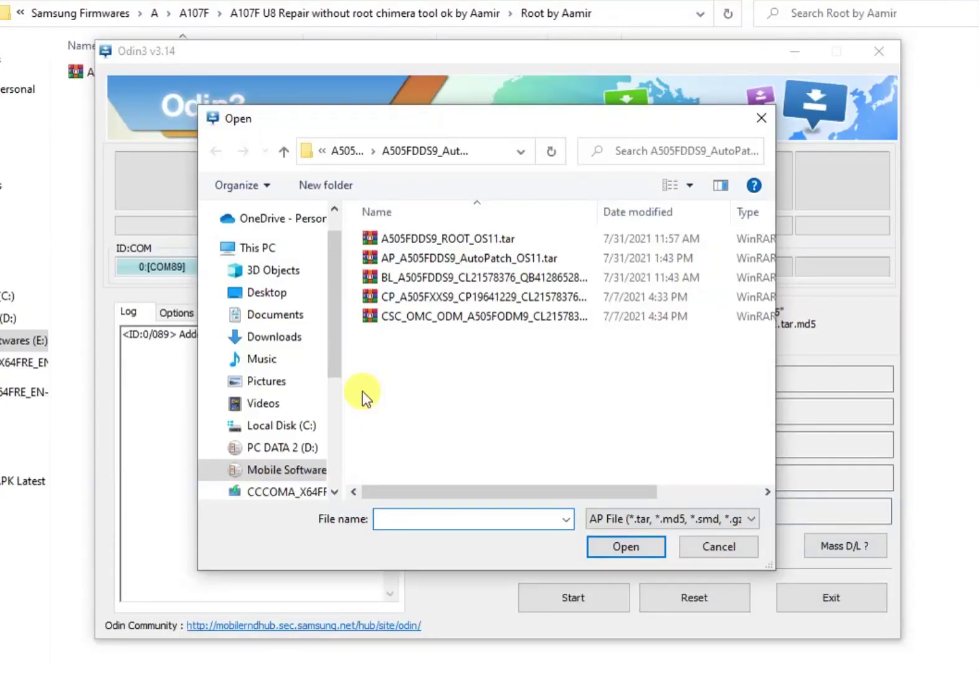
Step: Load A107FXXS8BUC1 magisk.tar from the pasted folder path as AP and flash it
right_click(431, 519)
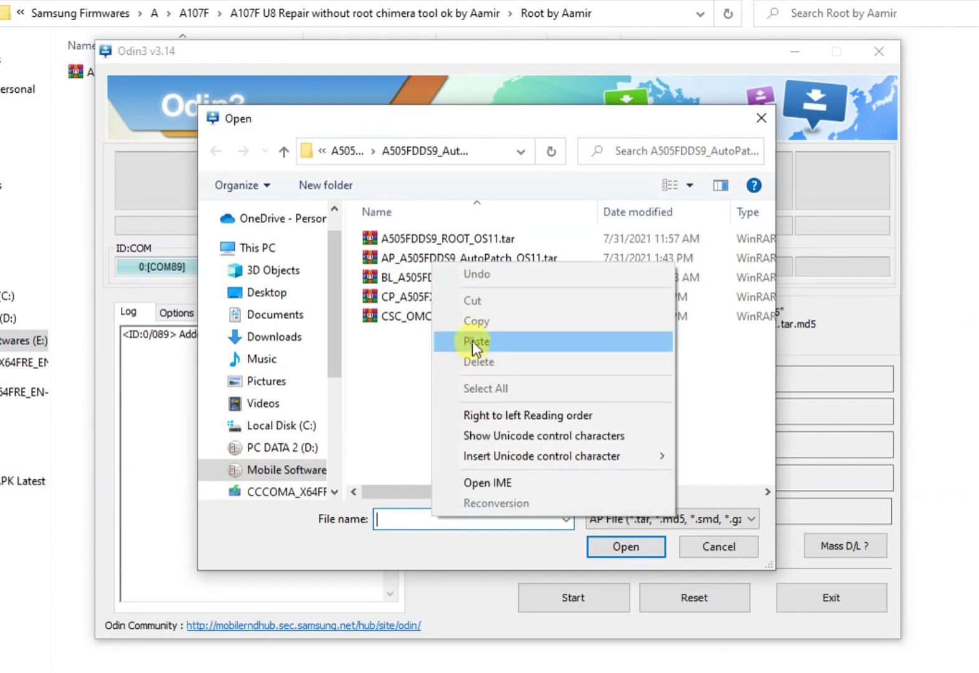
left_click(475, 342)
left_click(631, 548)
double_click(428, 238)
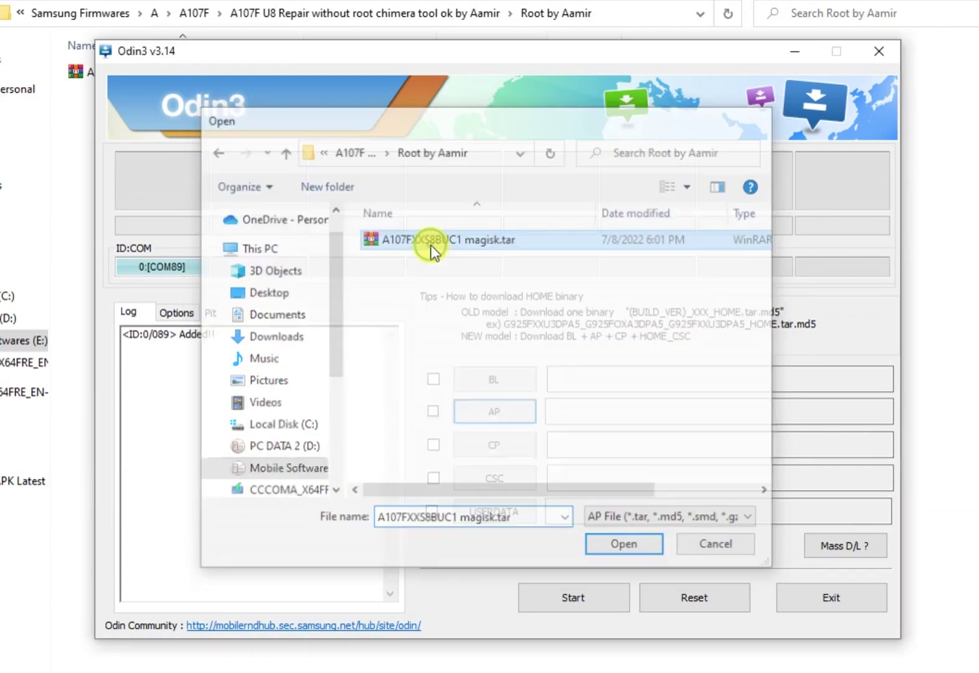
left_click(576, 592)
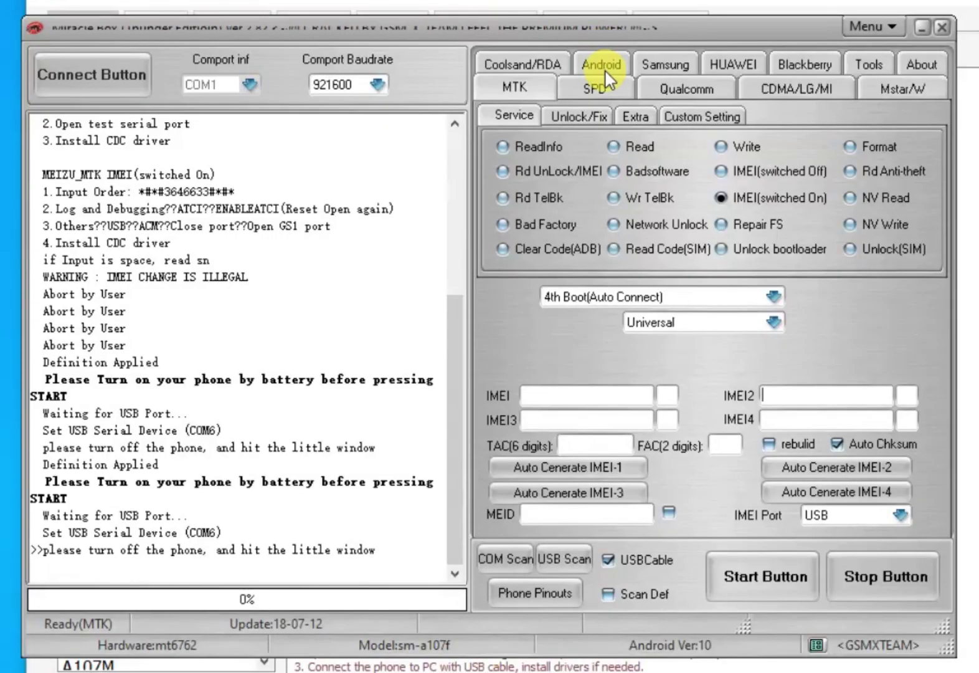
Step: Choose Repair IMEI under Android > ADB with the MTK(new) platform
left_click(603, 73)
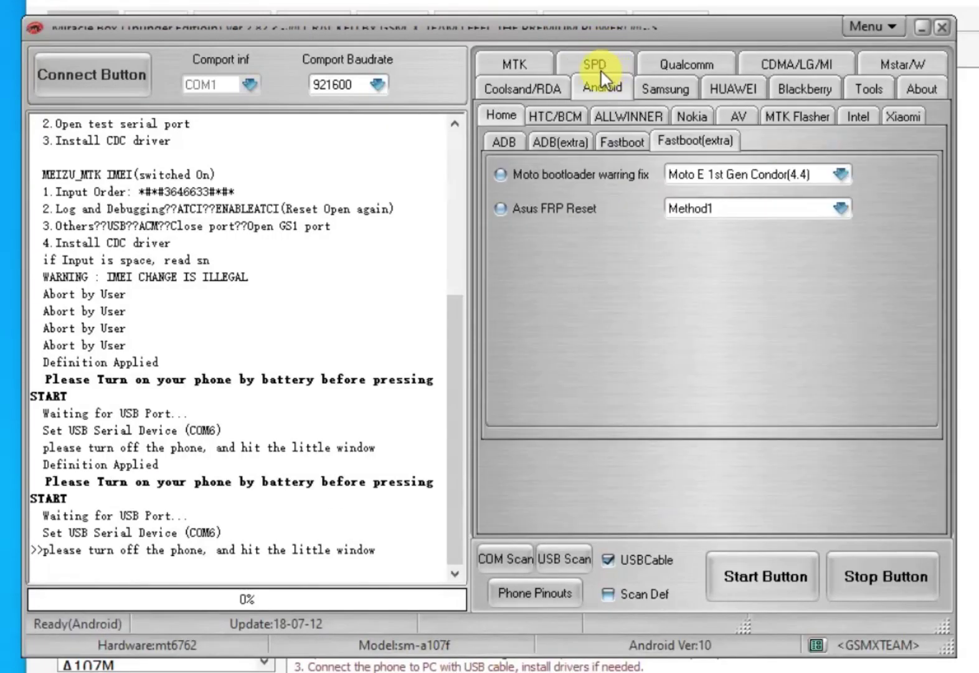
left_click(504, 142)
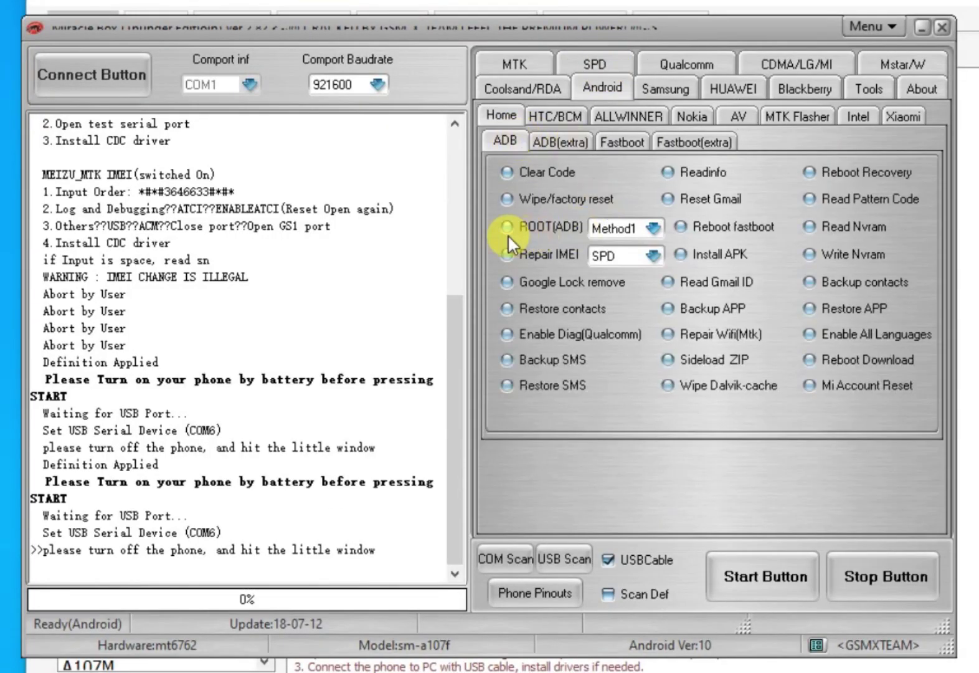
left_click(507, 253)
left_click(652, 256)
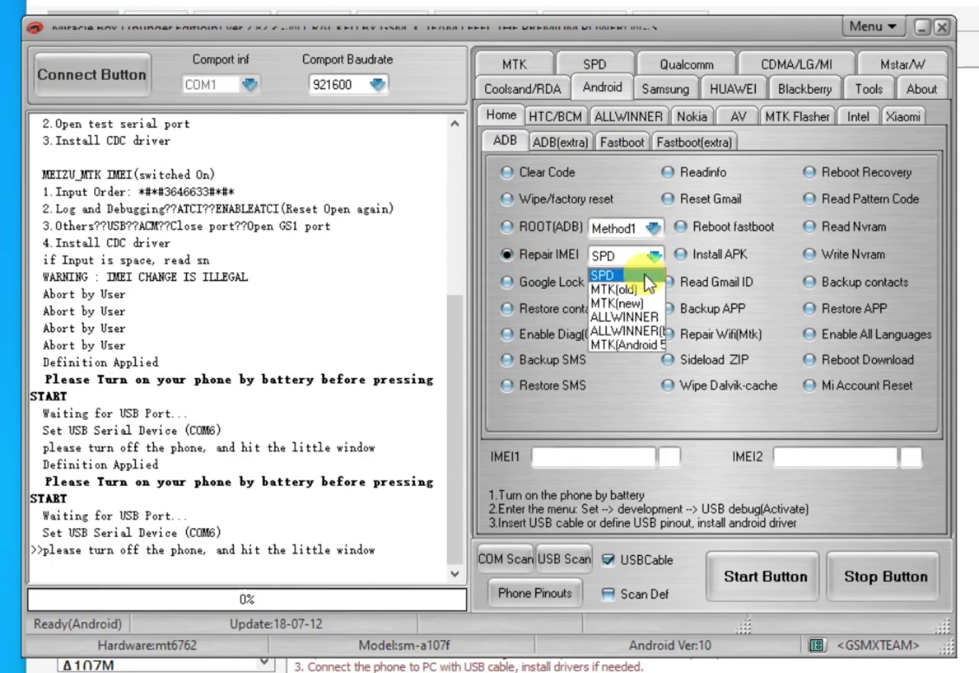
left_click(623, 304)
Step: Paste the original first IMEI into the IMEI1 field
left_click(585, 456)
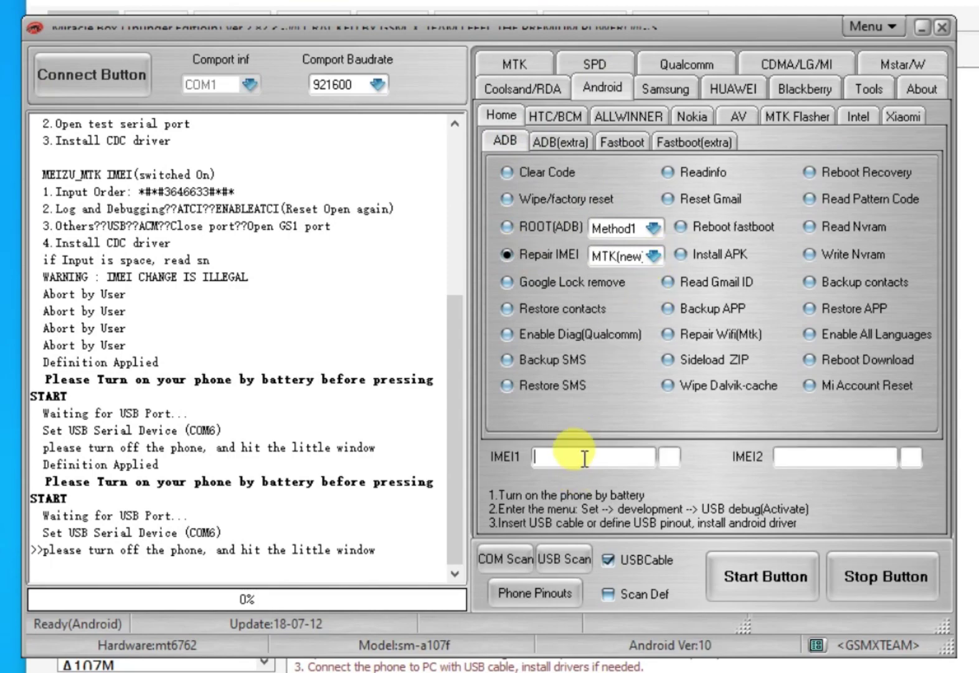
right_click(585, 458)
left_click(633, 549)
left_click(796, 458)
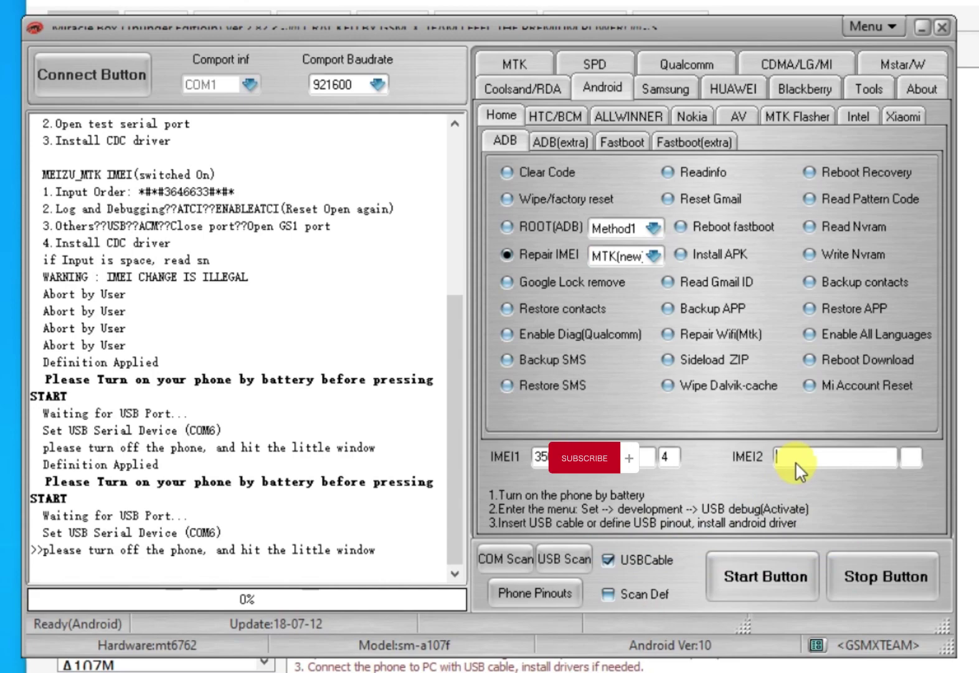
Step: Paste the second IMEI and run the IMEI repair twice, which reports Need Root
right_click(797, 458)
left_click(841, 551)
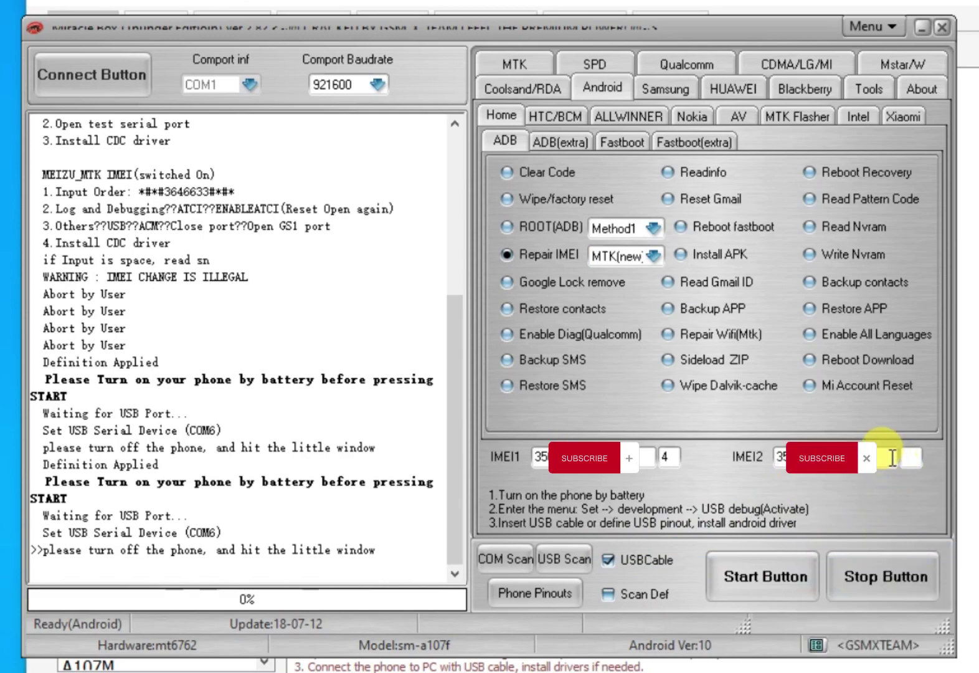
left_click(765, 575)
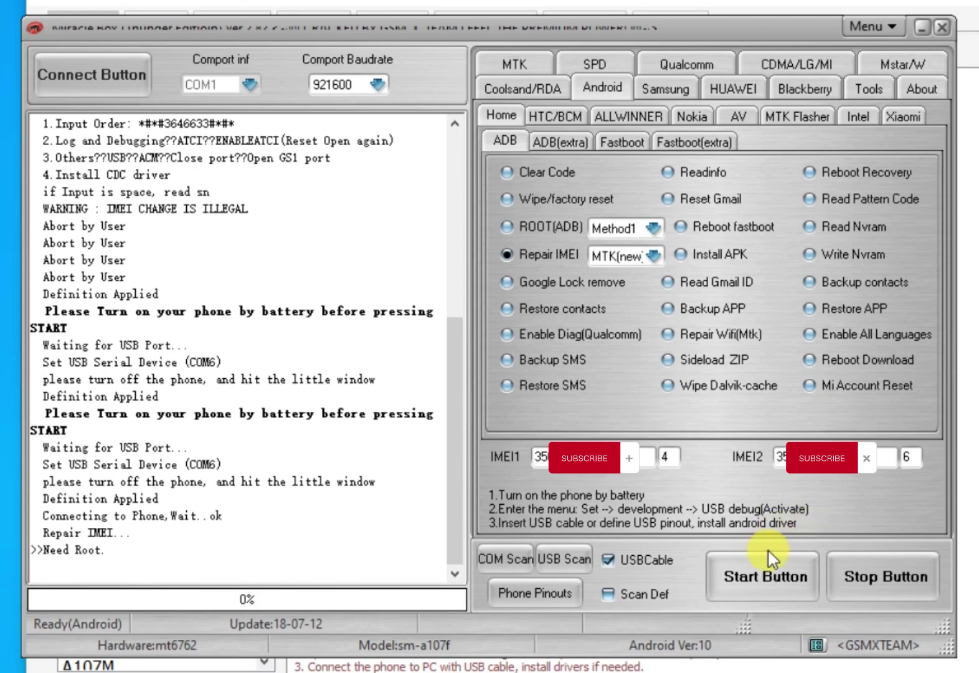
left_click(763, 565)
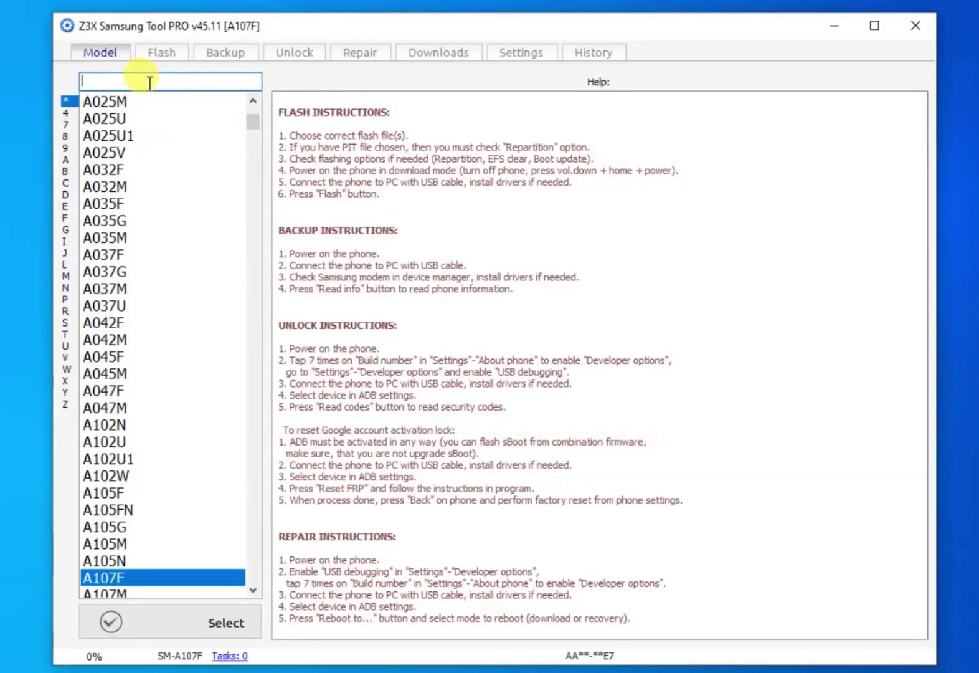
type("A107")
Step: Set the phone model to A107F
left_click(108, 102)
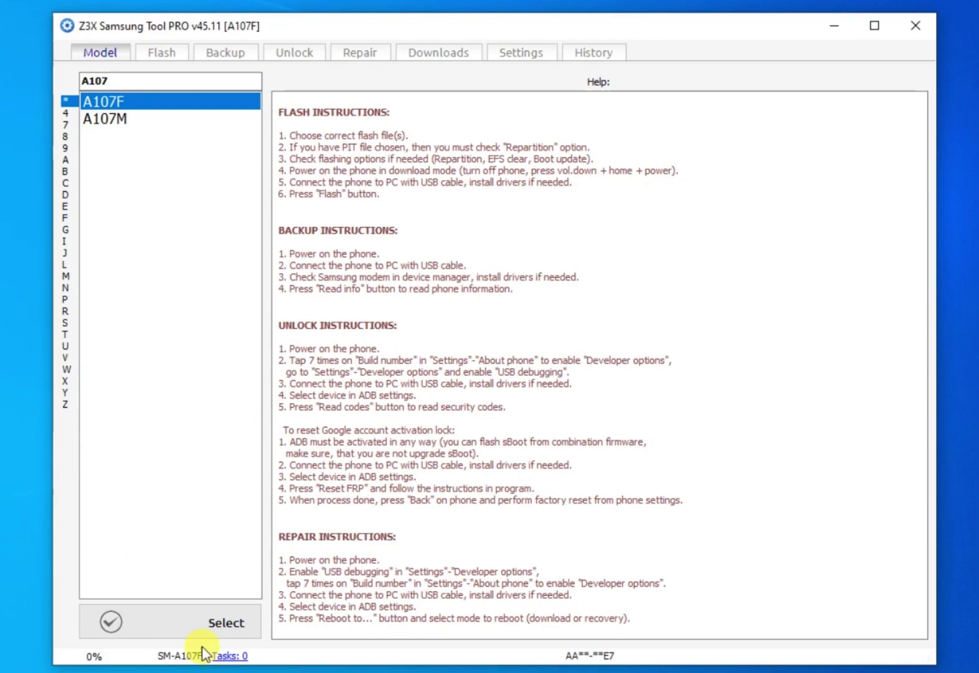
left_click(225, 621)
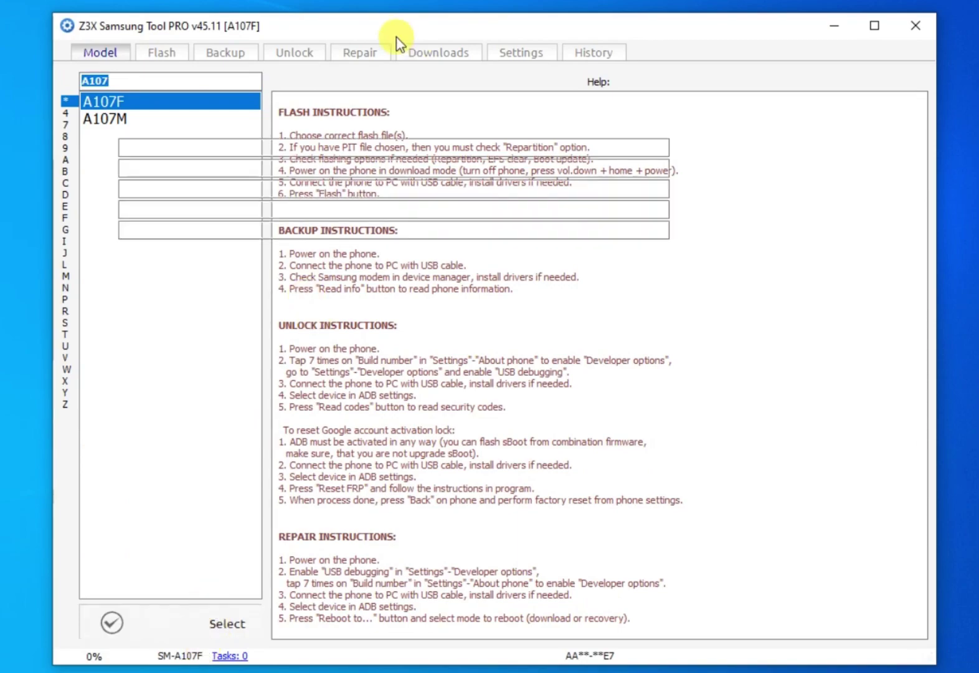
left_click(371, 50)
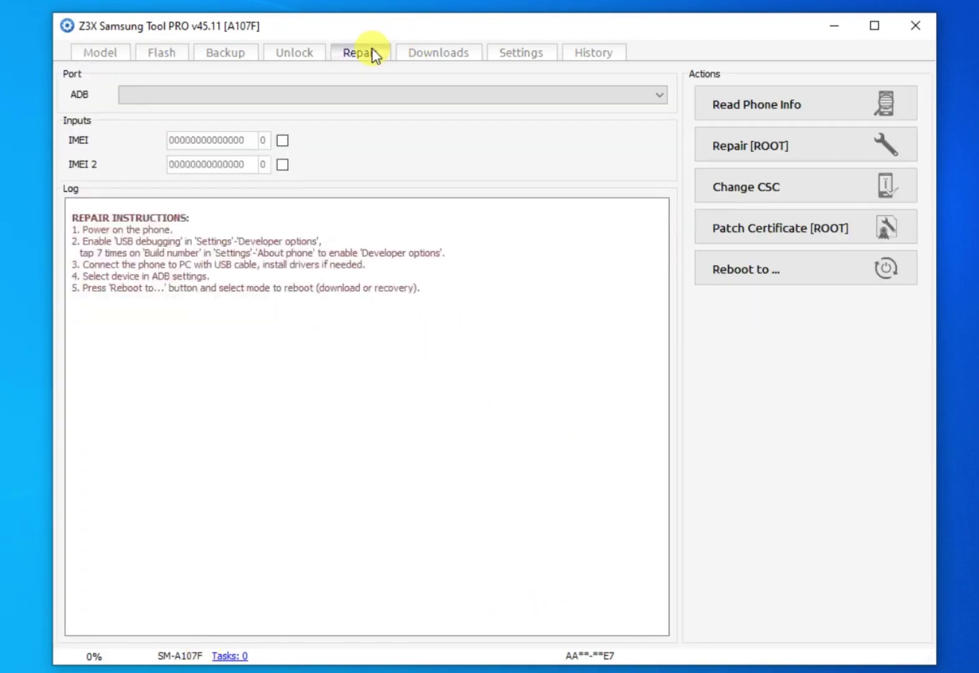
Step: Connect the SM-A107F phone over ADB and enable both IMEI fields
left_click(608, 94)
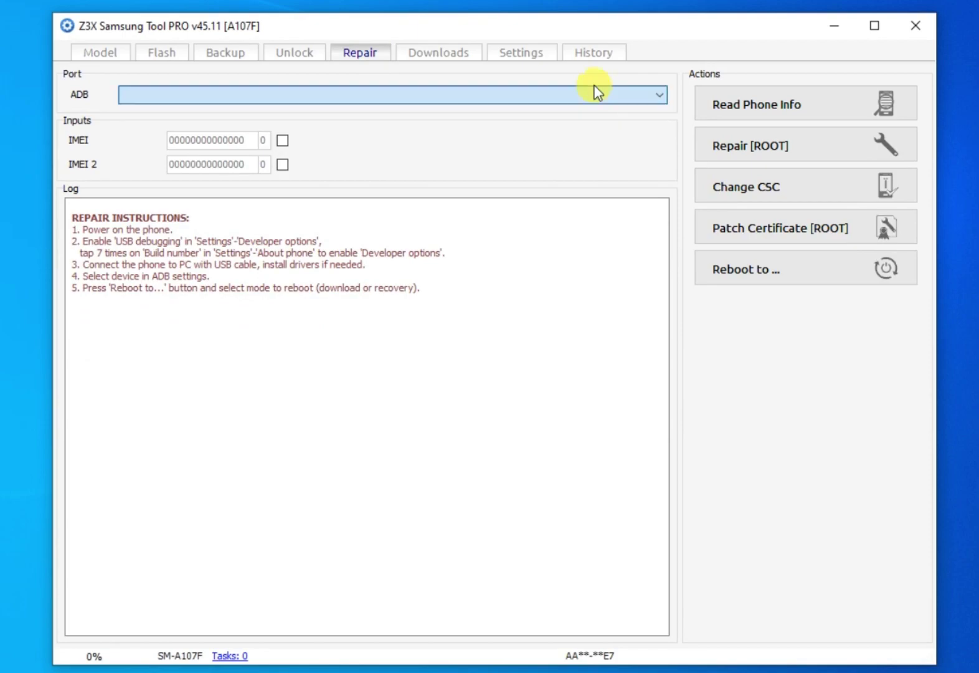
left_click(597, 92)
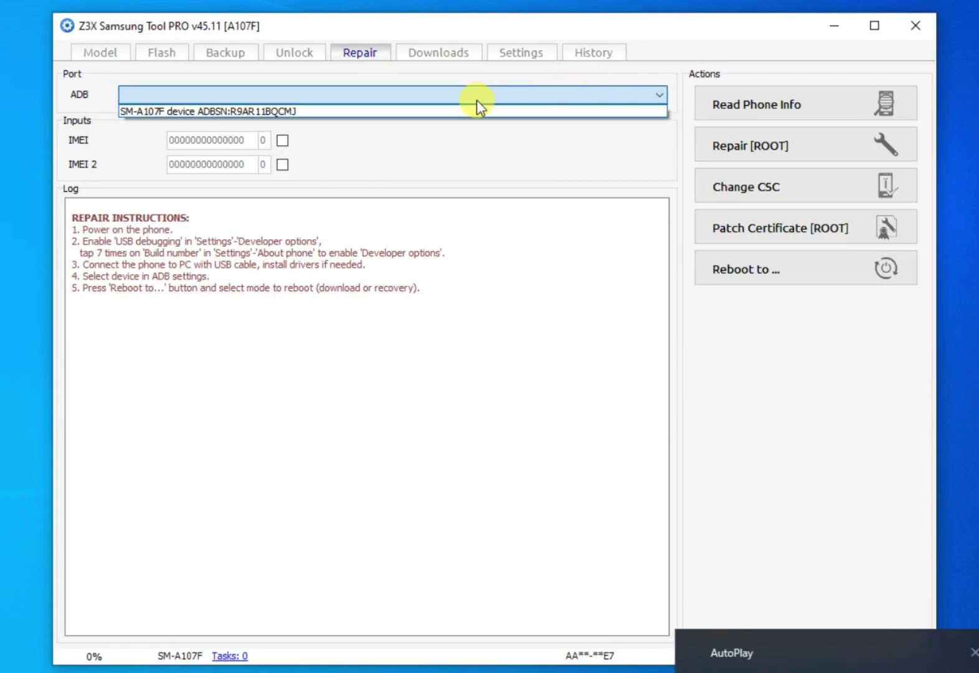
left_click(394, 111)
left_click(282, 140)
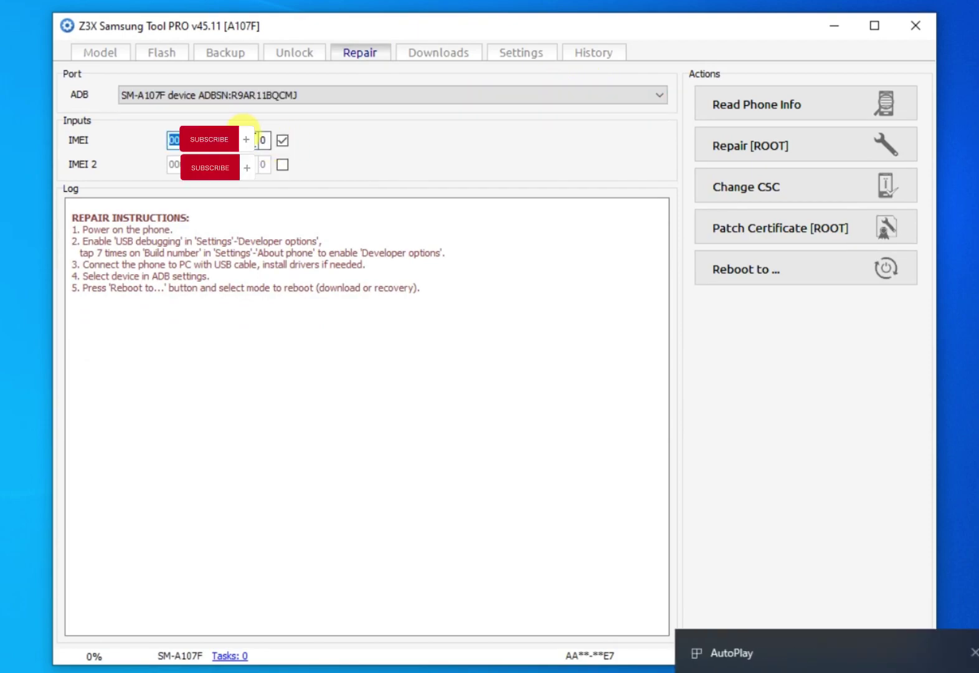
type("35")
left_click(284, 166)
type("35")
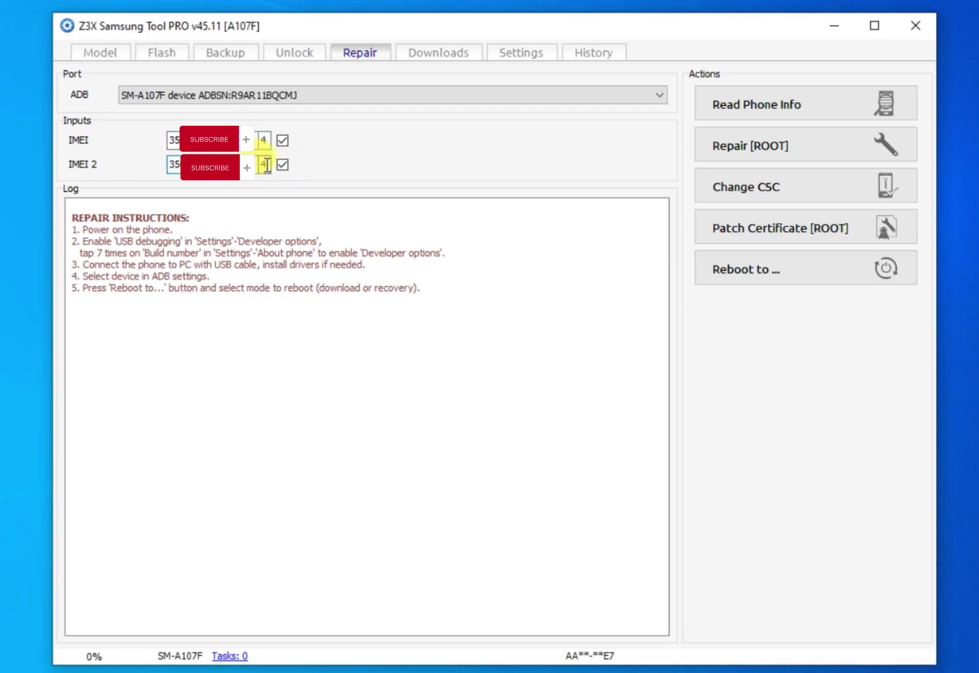
type("8")
Step: Run Repair [ROOT] until the log reports Reparing OK and Rebooting phone OK
left_click(740, 146)
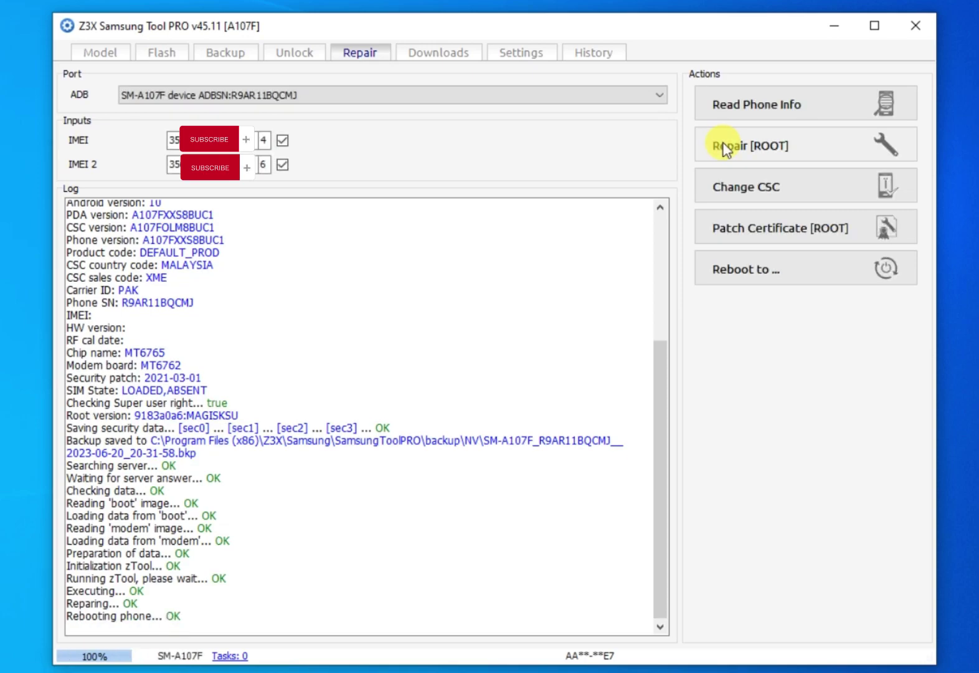
Step: Launch the Patch Certificate [ROOT] operation on the A107F phone
left_click(720, 230)
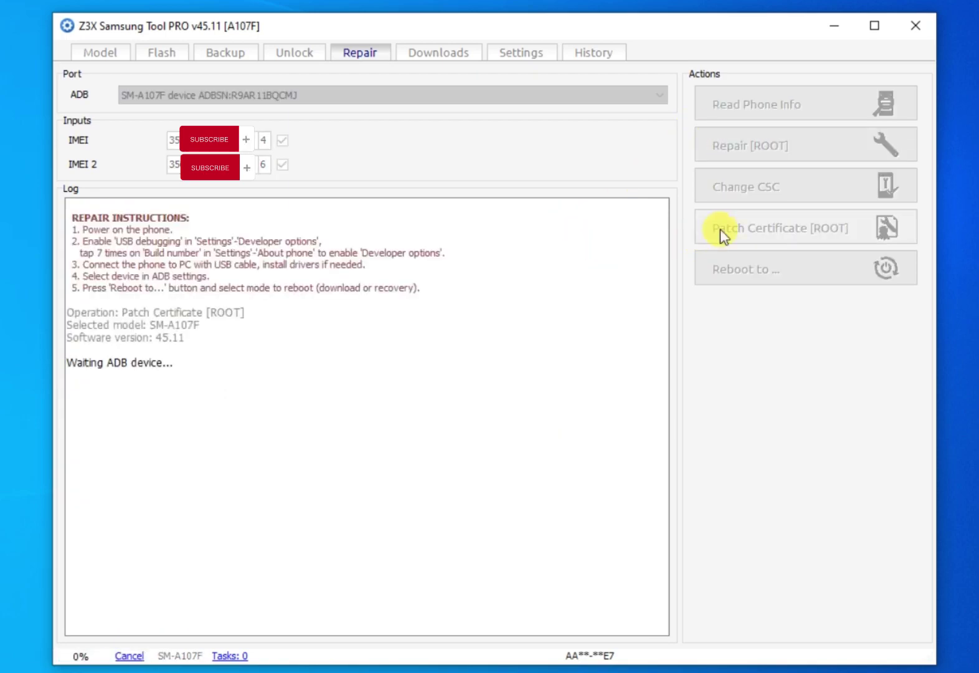